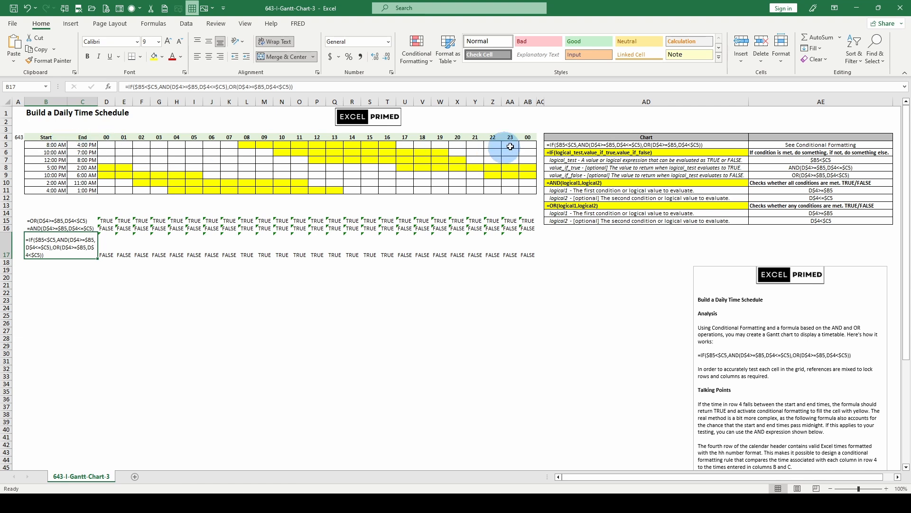
Step: Examine the schedule formula in AD5 and read through the analysis and talking-points notes on the sheet
left_click(551, 144)
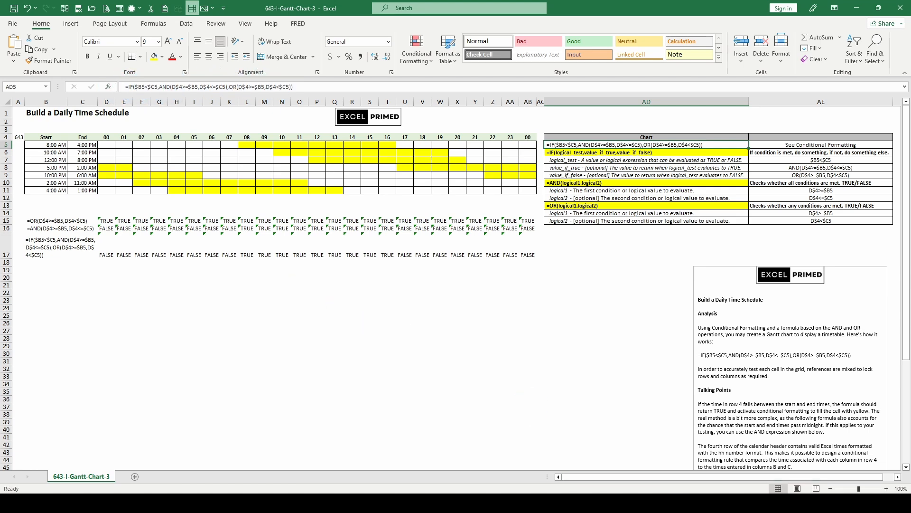
scroll(813, 363, "down", 1)
scroll(797, 228, "up", 1)
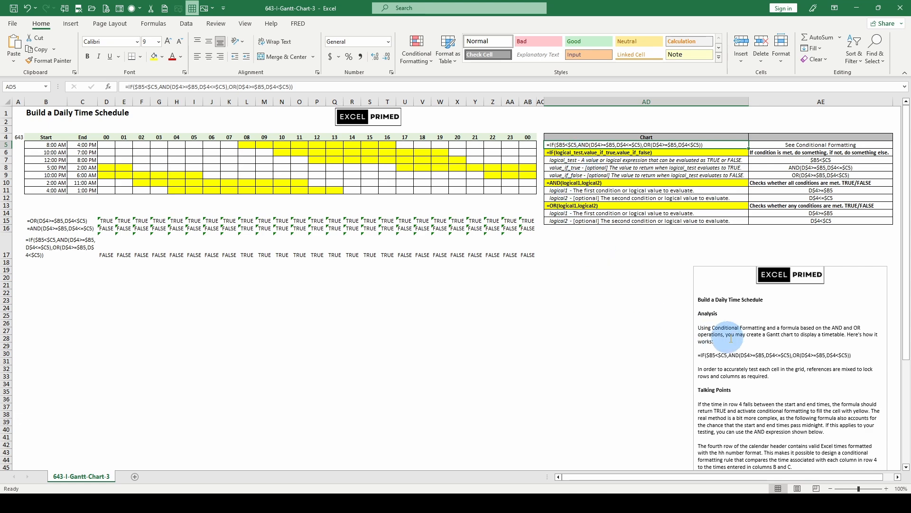
scroll(740, 337, "down", 8)
scroll(743, 339, "down", 11)
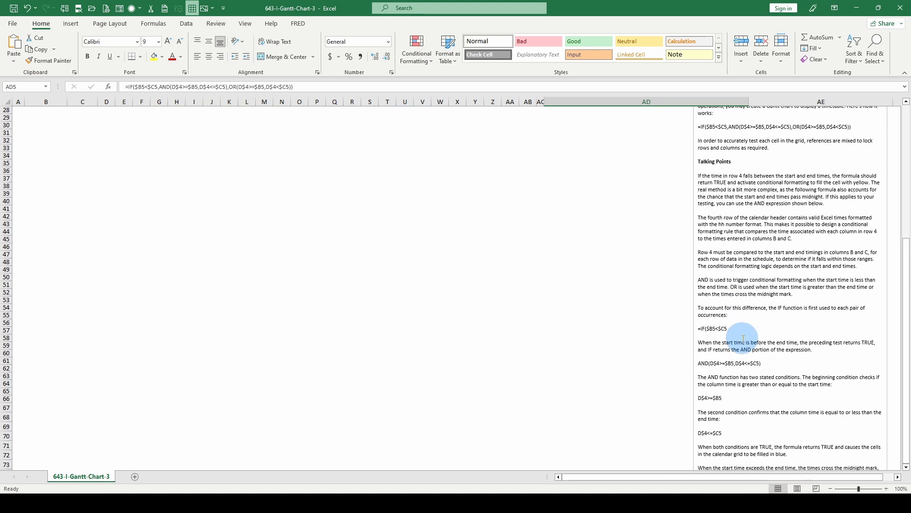
scroll(744, 338, "up", 13)
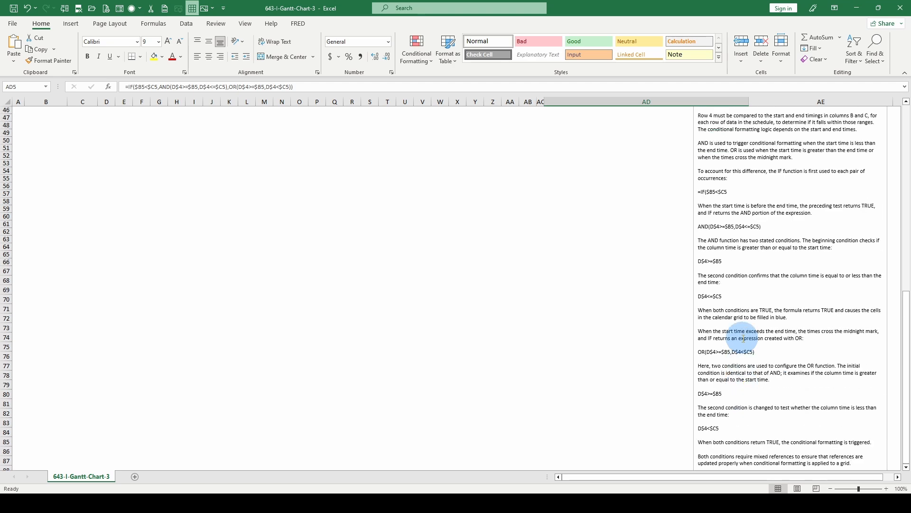
scroll(743, 338, "up", 6)
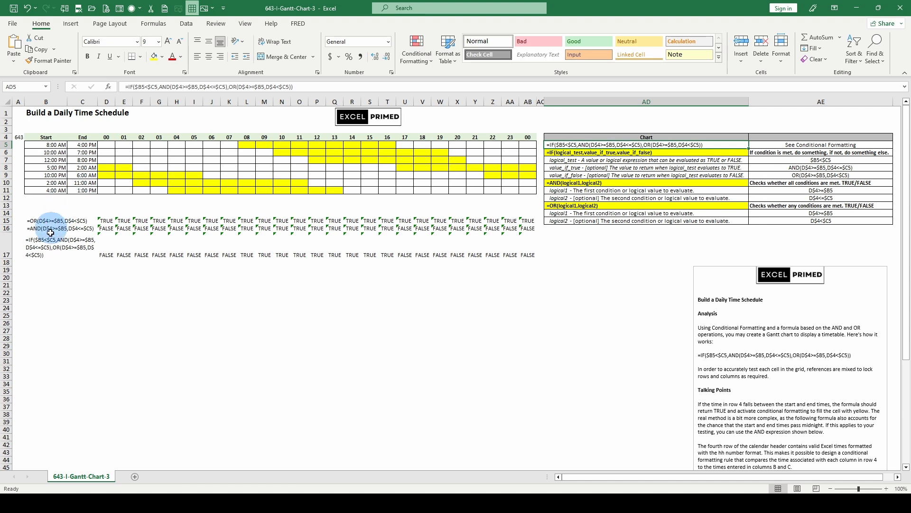
Step: Inspect the combined IF formula in B17 and the OR test formulas in B15 and D15 against grid cell D5
left_click(47, 247)
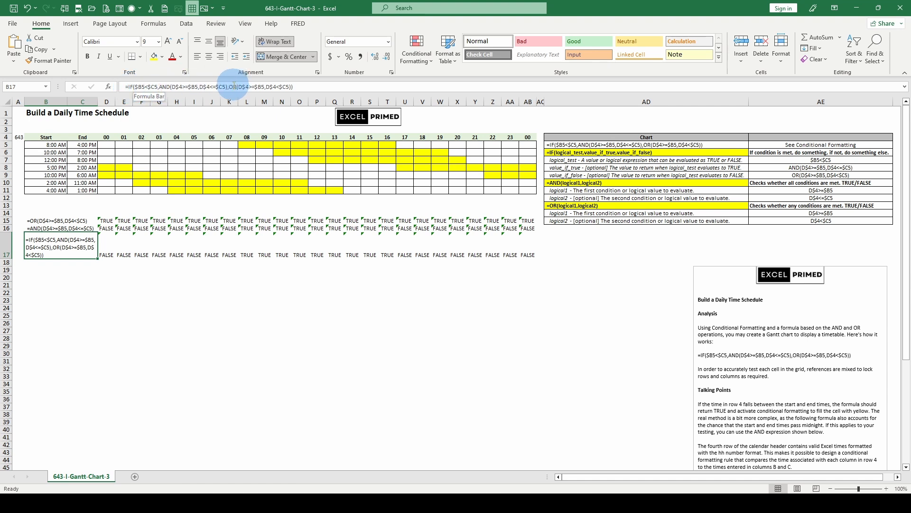
left_click(37, 221)
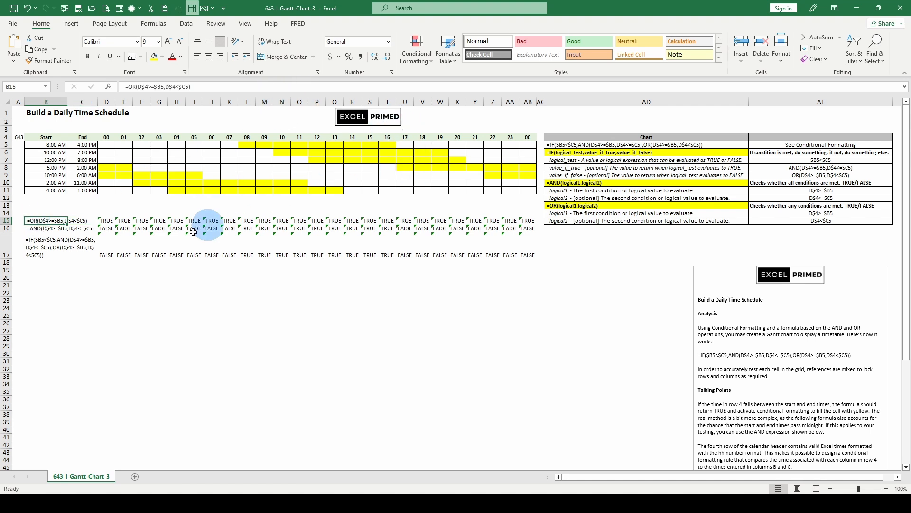
left_click(53, 249)
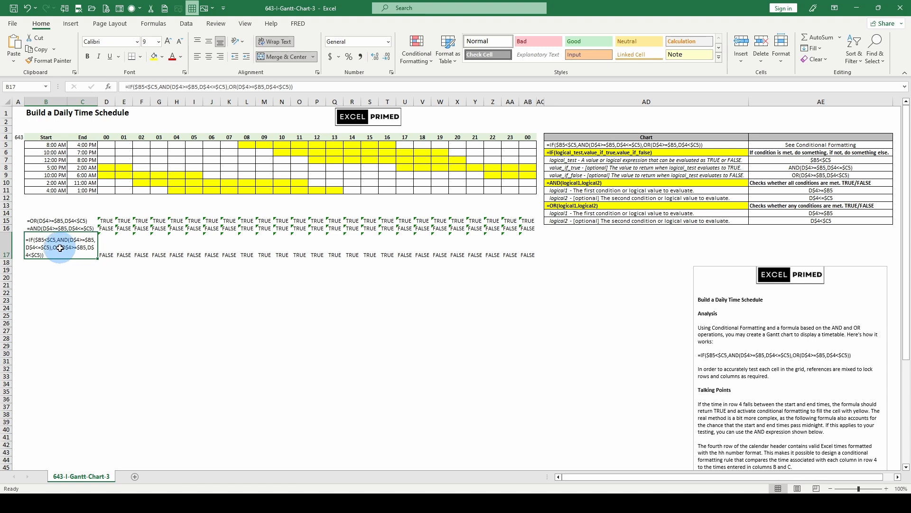
left_click(62, 220)
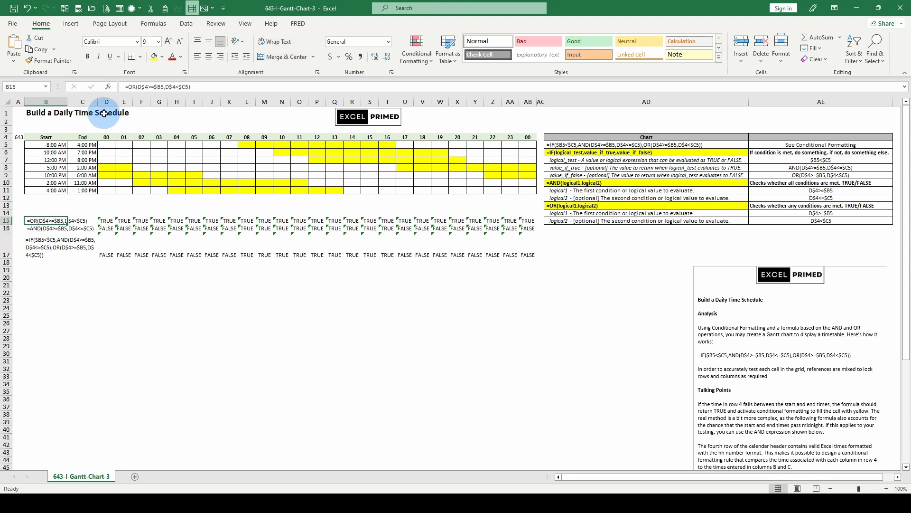
left_click(107, 146)
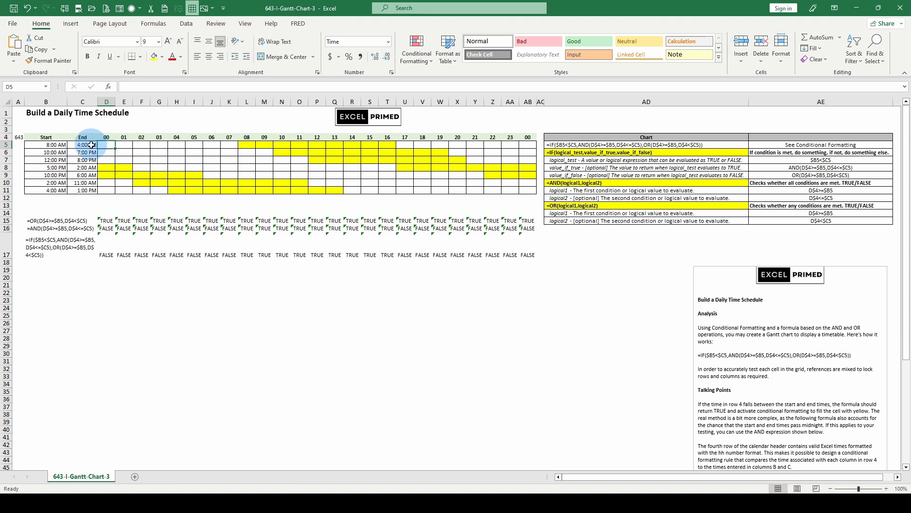
left_click(102, 222)
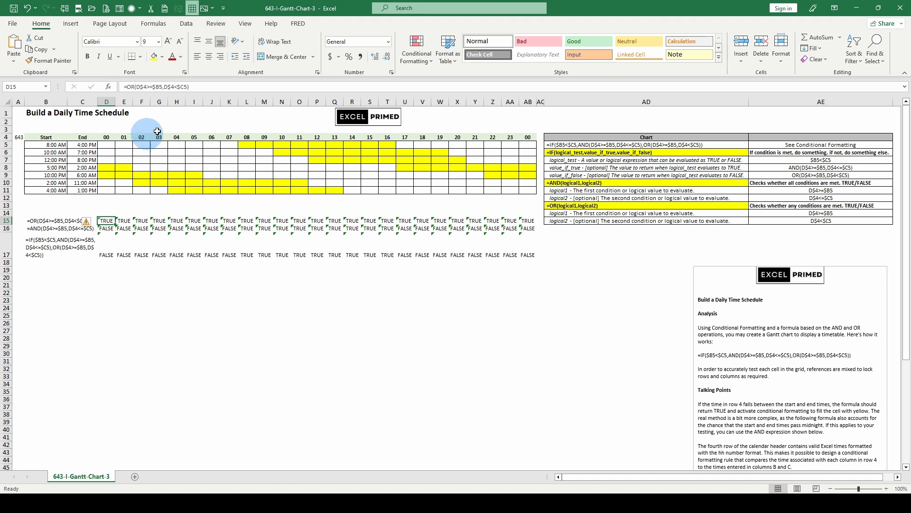
Step: Set the first schedule row's start time in B5 to 8:00 PM and its end time in C5 to 4:00 AM
left_click(36, 144)
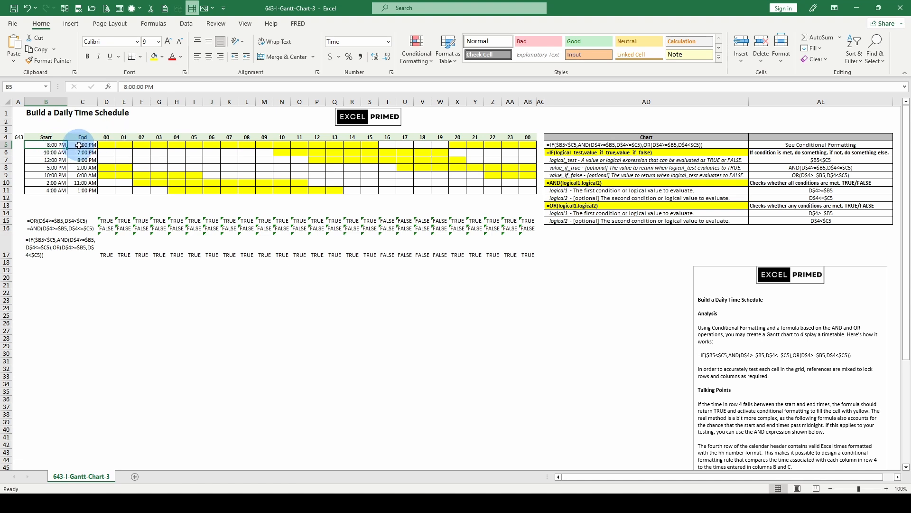
left_click(79, 146)
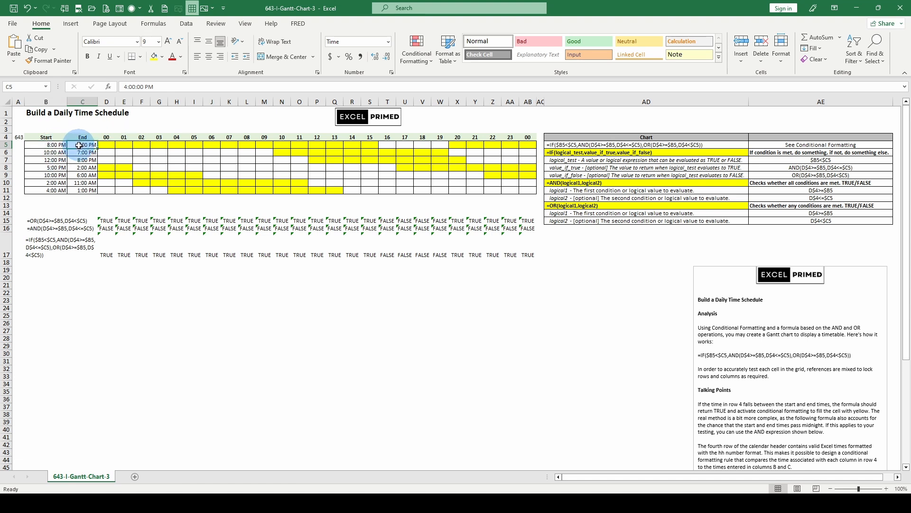
left_click(120, 86)
double_click(126, 87)
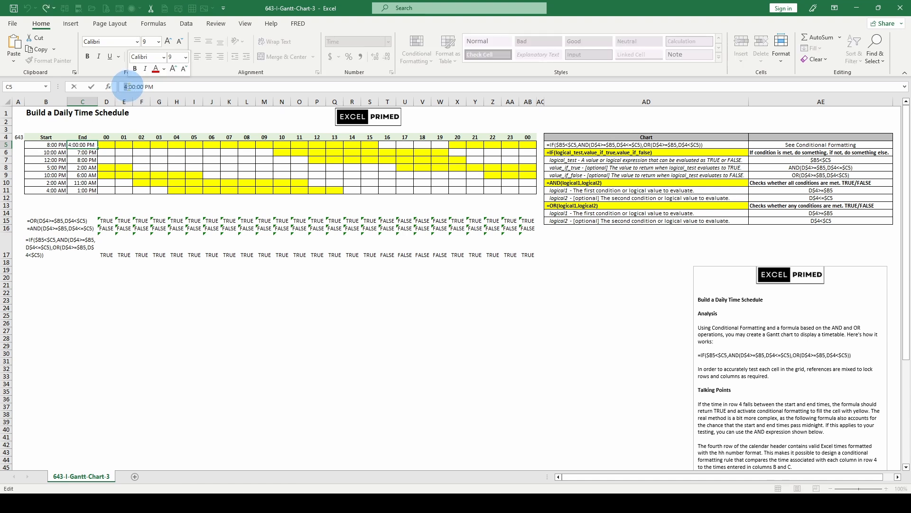
left_click(143, 87)
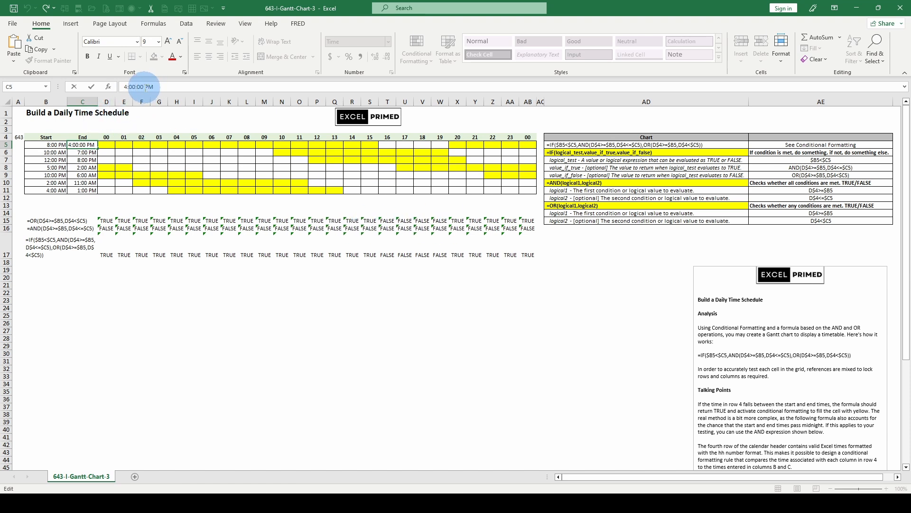
left_click_drag(145, 87, 150, 88)
type("a")
key("ctrl+Return")
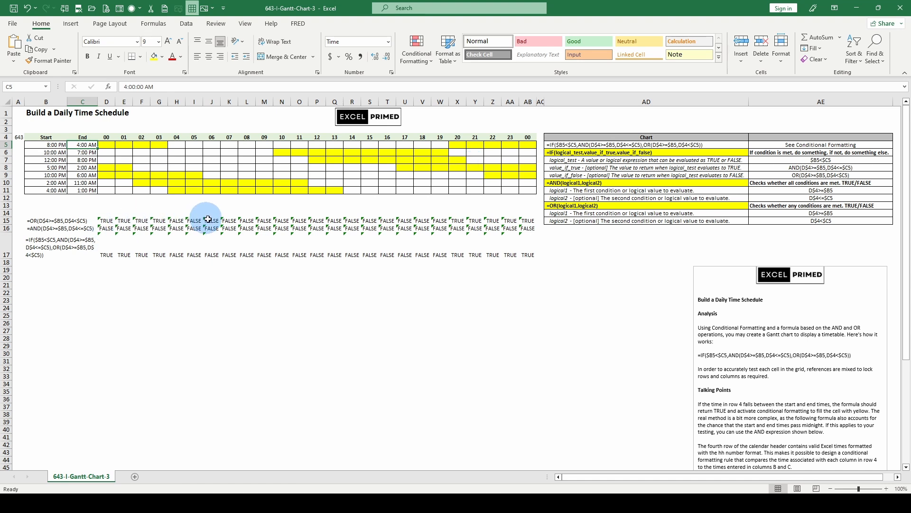
Step: Inspect the OR test formulas for the 04, 00 and 01 hour columns in H15, D15 and E15
left_click(176, 221)
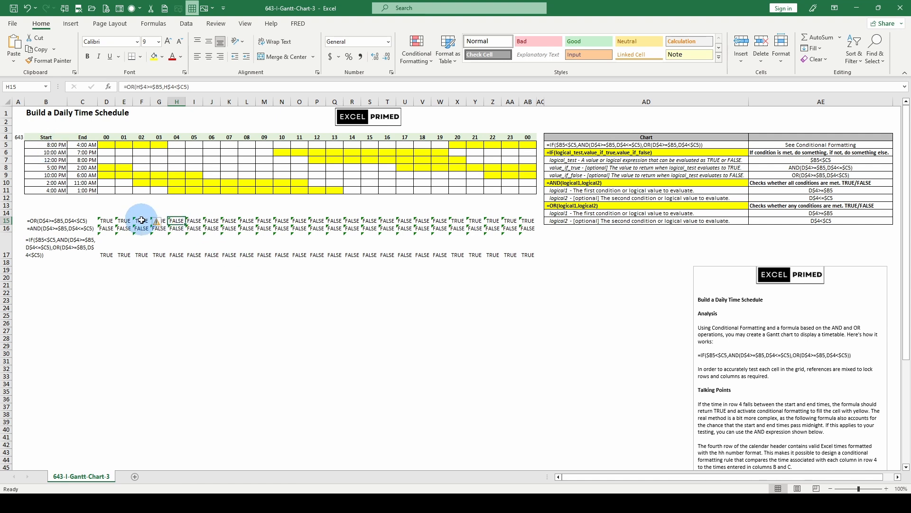
left_click(106, 222)
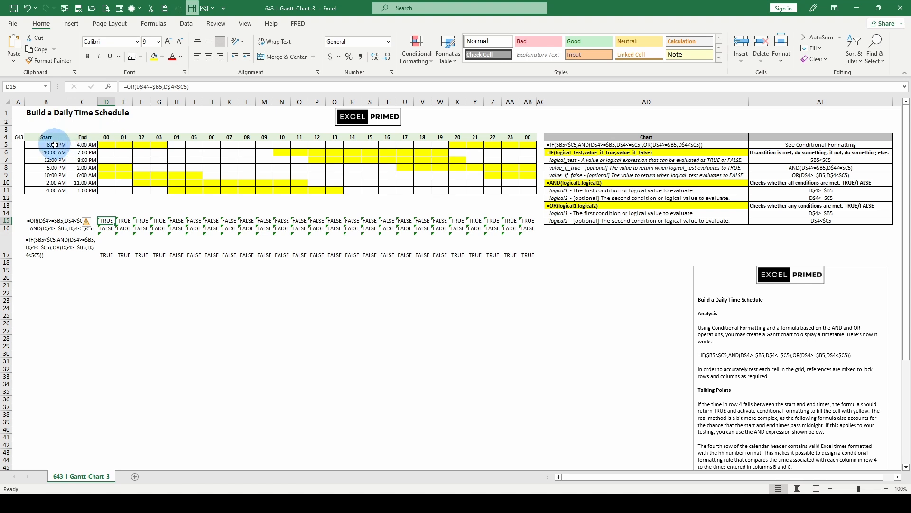
left_click(125, 221)
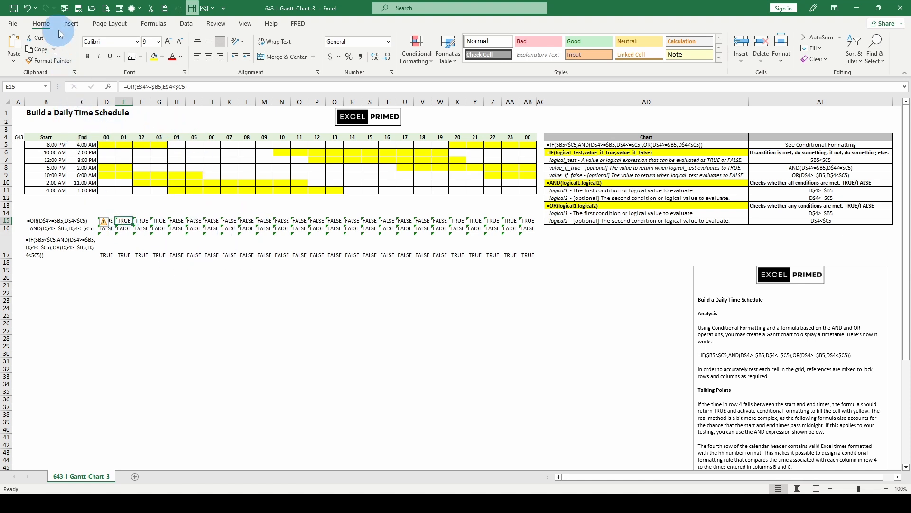
Step: Undo the start and end time changes in the first schedule row
left_click(27, 8)
left_click(27, 9)
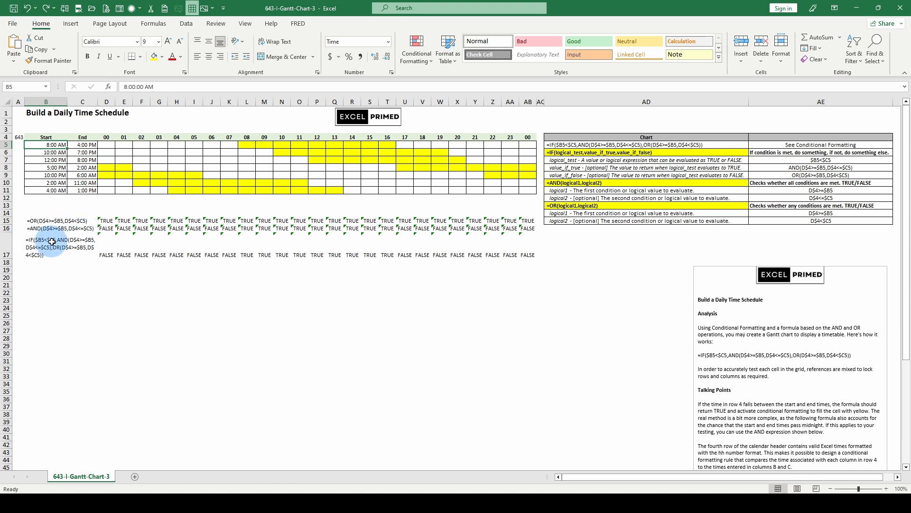
Step: Inspect the AND test formulas in D16 and L16 and review the talking-points notes
left_click(105, 228)
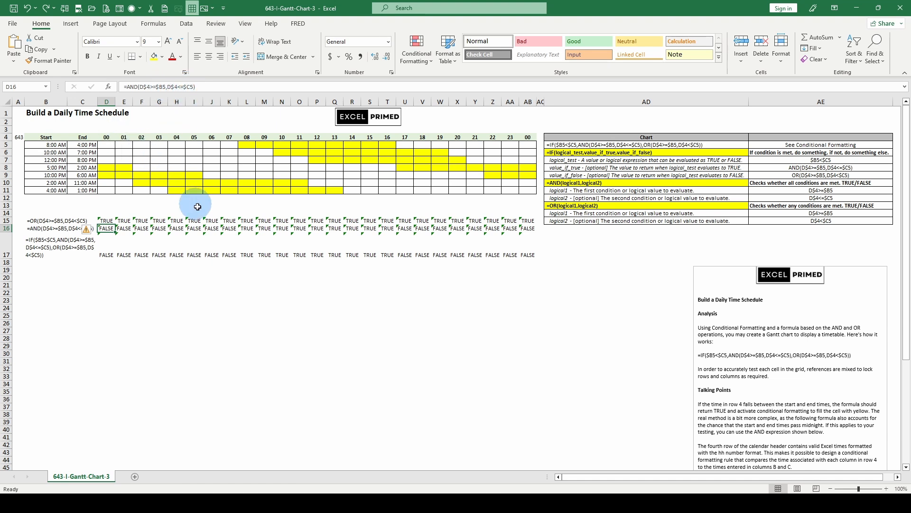
left_click(247, 229)
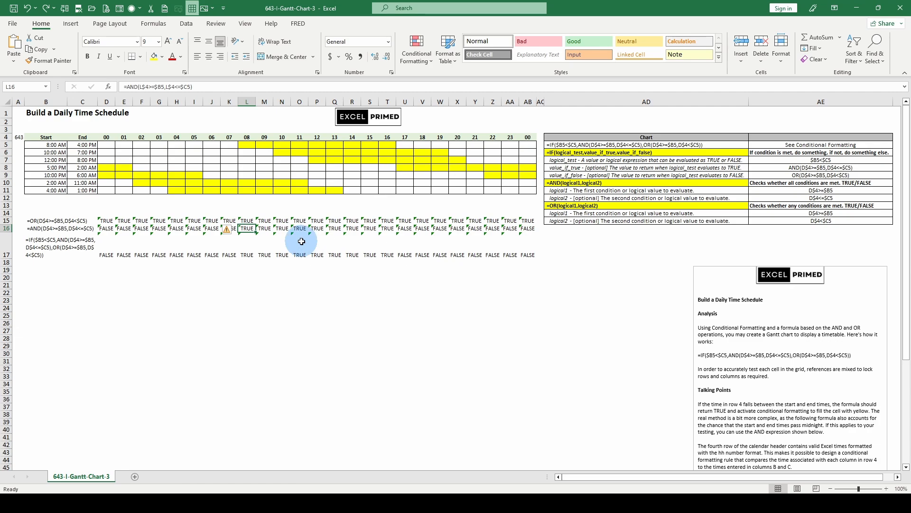
scroll(783, 326, "down", 3)
scroll(783, 326, "down", 14)
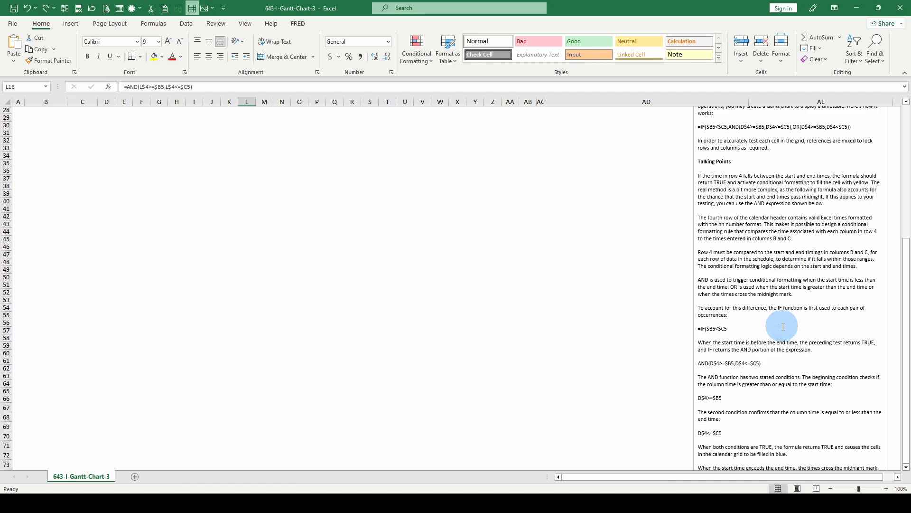
scroll(782, 326, "up", 17)
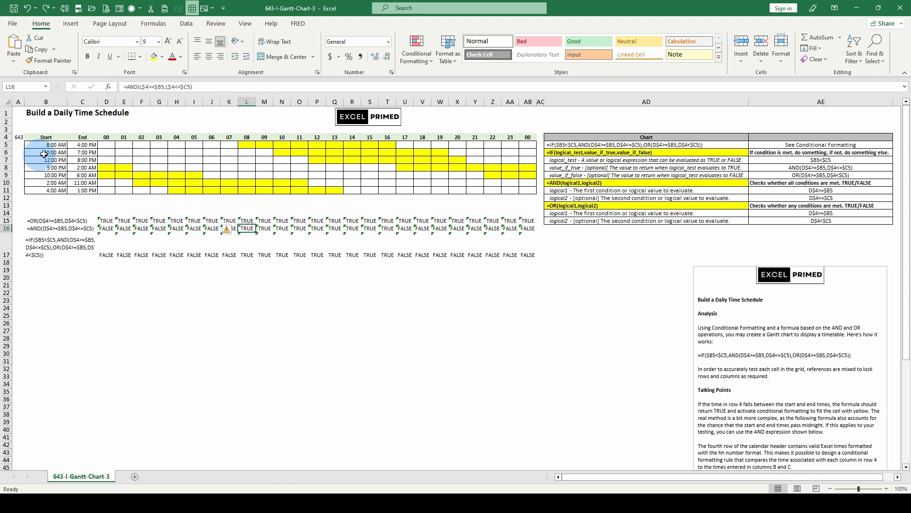
Step: Check the schedule formula in AD5 and select the schedule grid D5:AB11
left_click(554, 144)
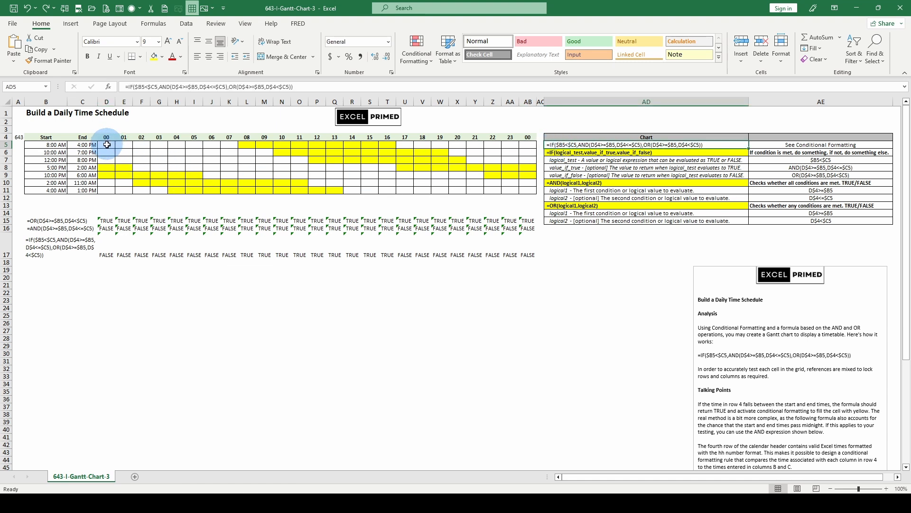
left_click_drag(107, 145, 528, 191)
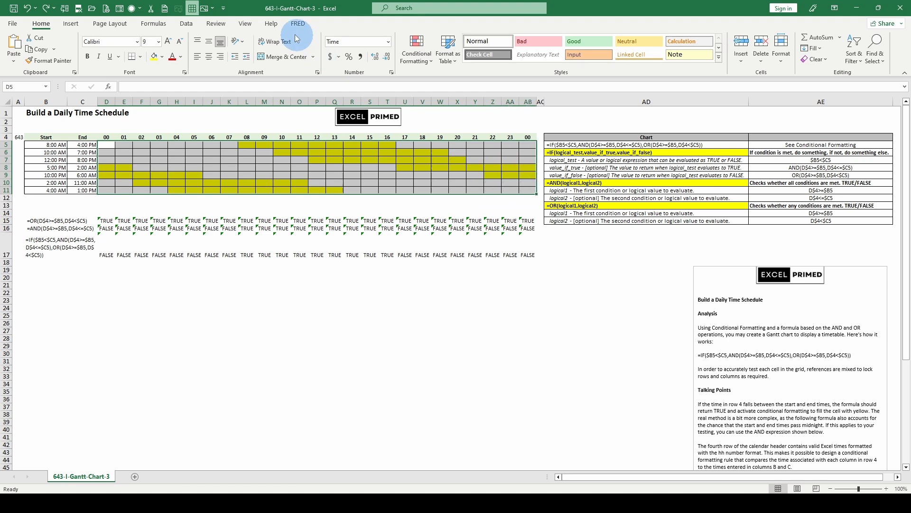
left_click(424, 59)
left_click(435, 192)
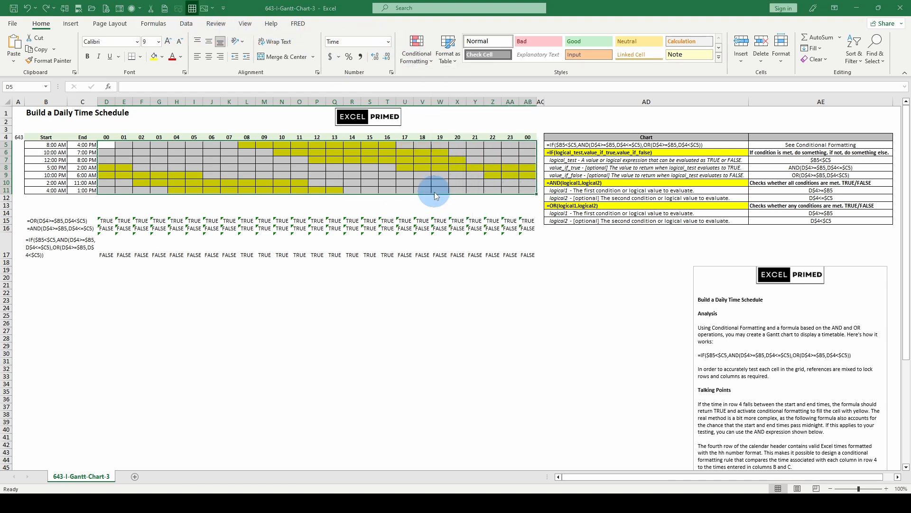
left_click(465, 263)
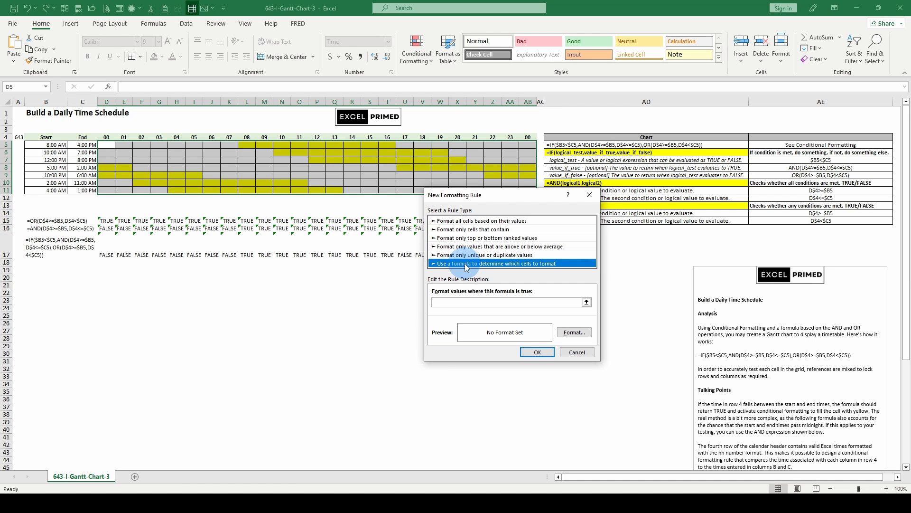
left_click(442, 301)
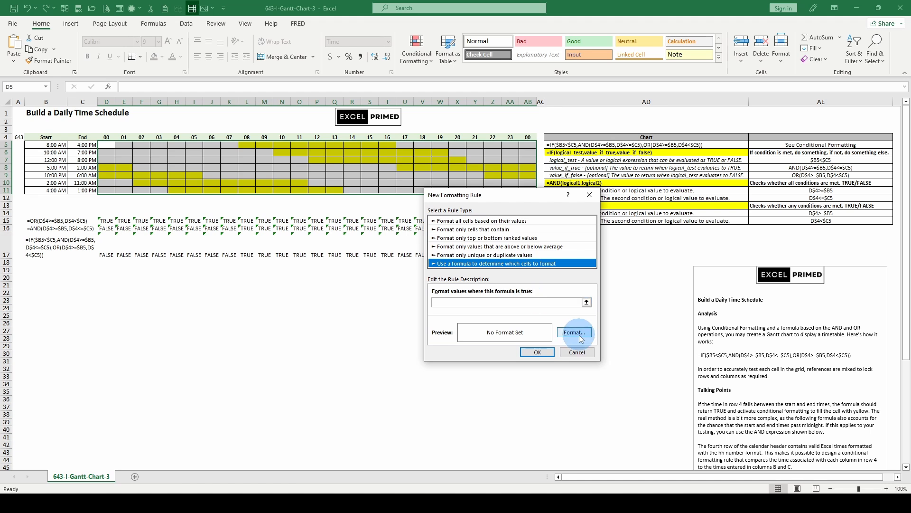
key("Escape")
Step: Examine the formula and fill of the grid's existing conditional formatting rule, leaving it unedited, and deselect the grid
left_click(416, 52)
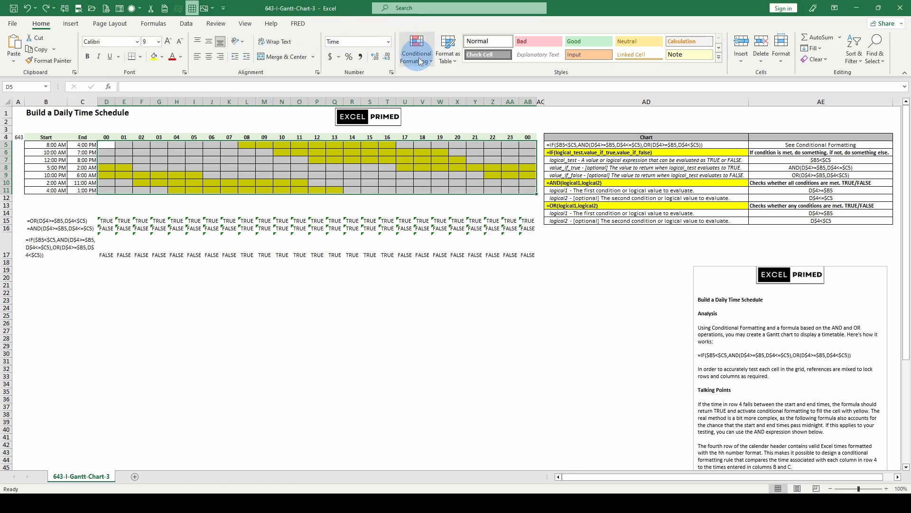
left_click(437, 218)
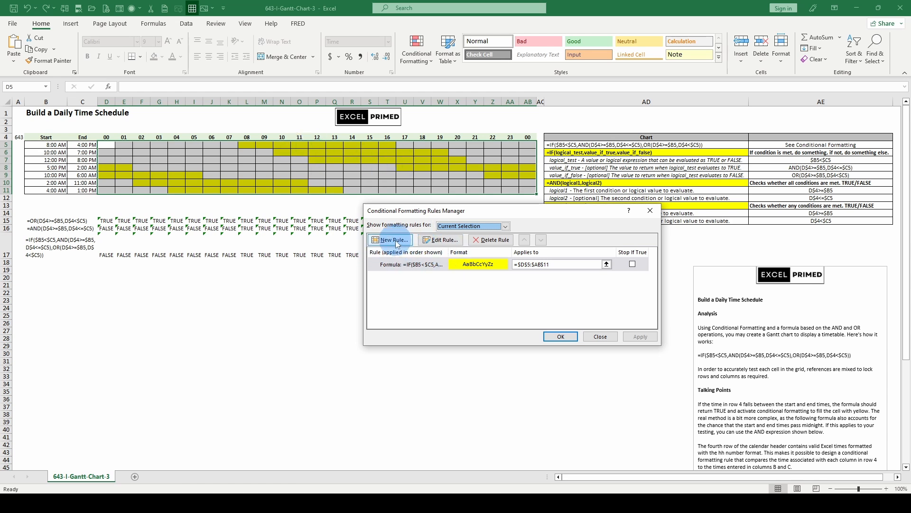
left_click(441, 240)
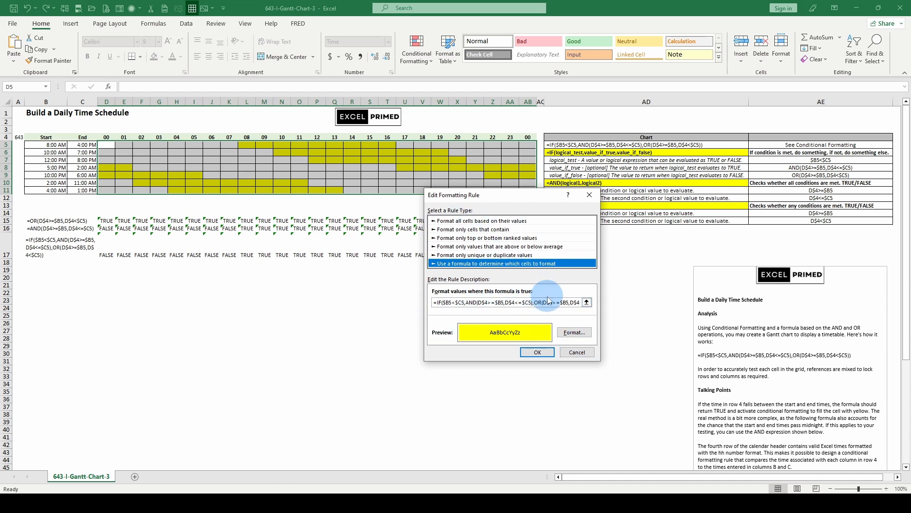
left_click(578, 352)
left_click(654, 210)
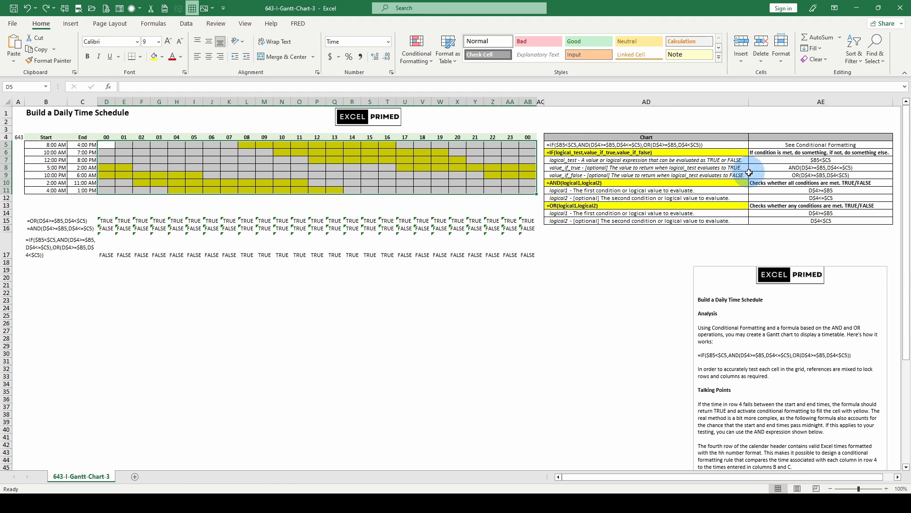
left_click(245, 299)
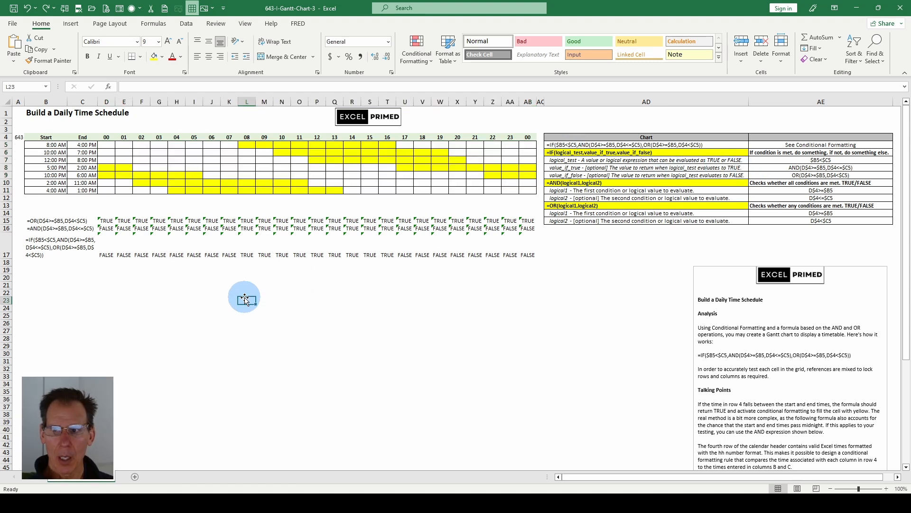